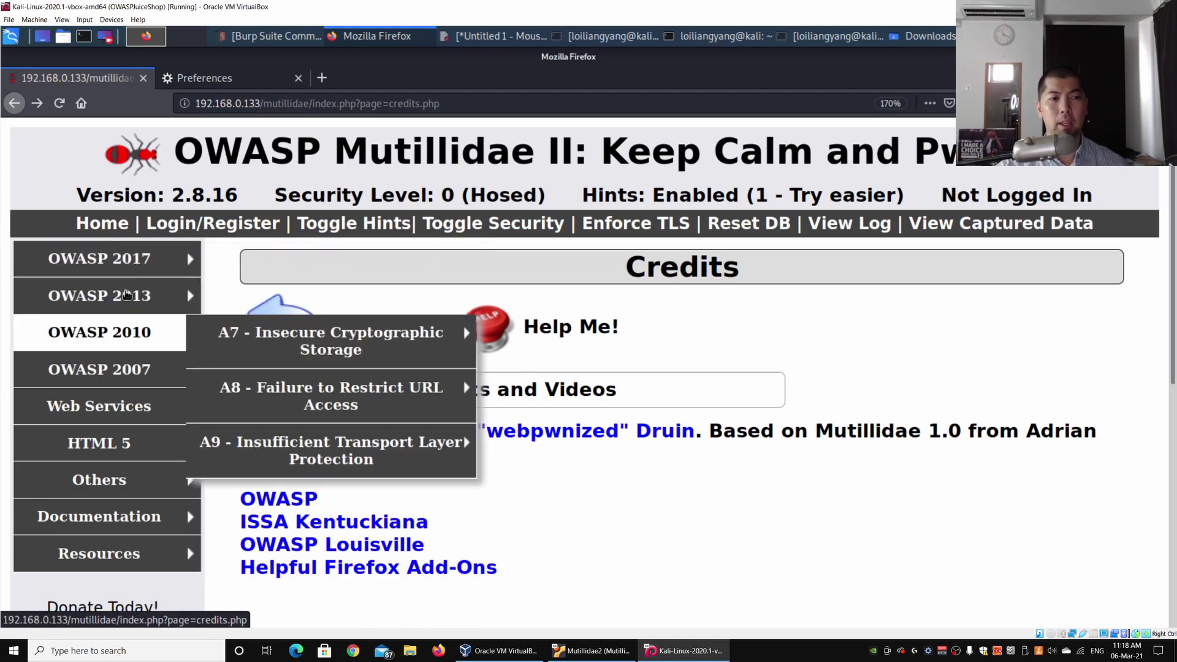
Step: Open the Credits page from OWASP 2013 > A10 - Unvalidated Redirects and Forwards
{"action": "mouse_move", "coordinate": [132, 296]}
{"action": "mouse_move", "coordinate": [340, 357]}
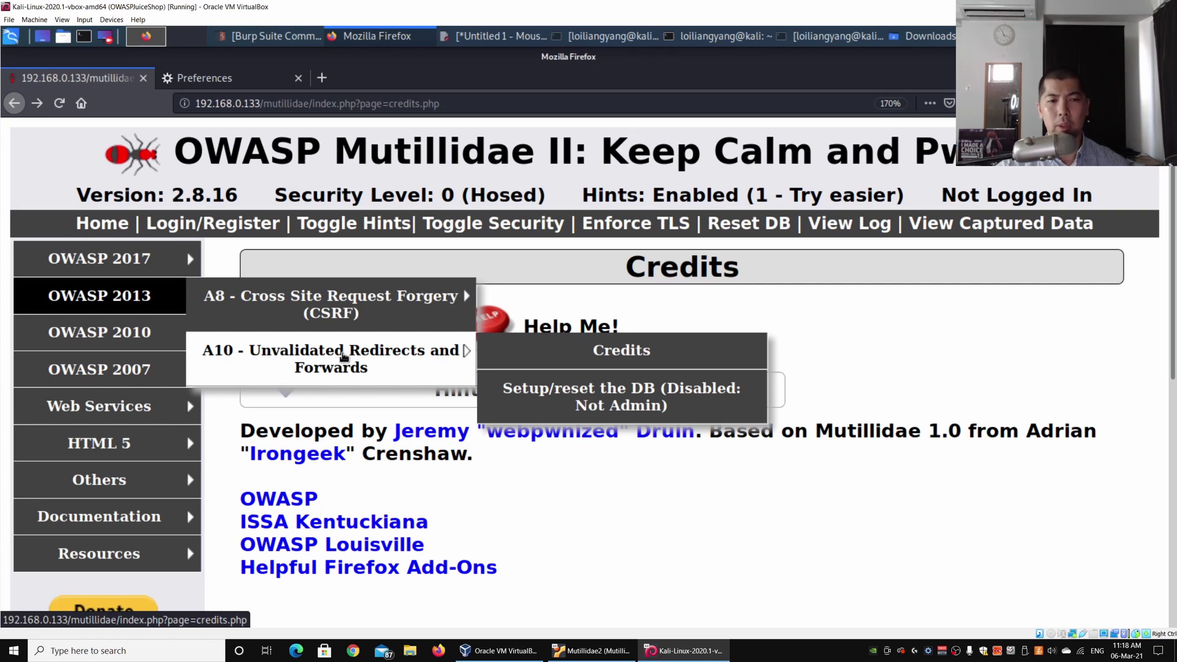
{"action": "left_click", "coordinate": [547, 350]}
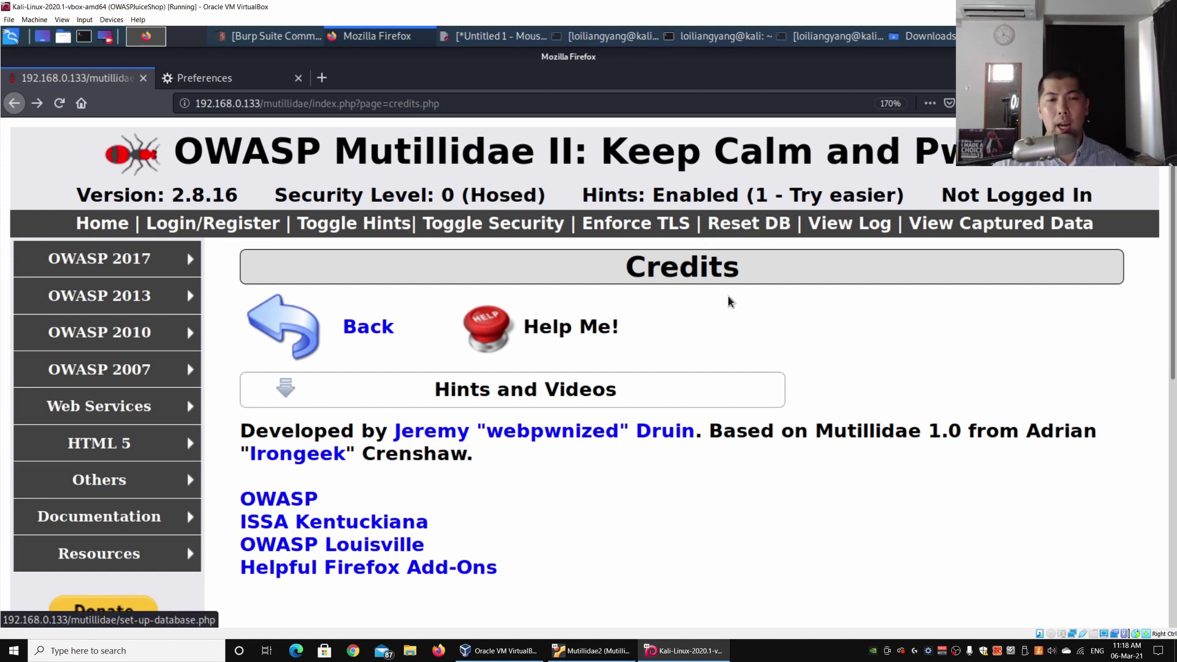
Step: Start Windows Magnifier at 200% and scroll down to the Credits page's OWASP links
{"action": "key", "text": "super"}
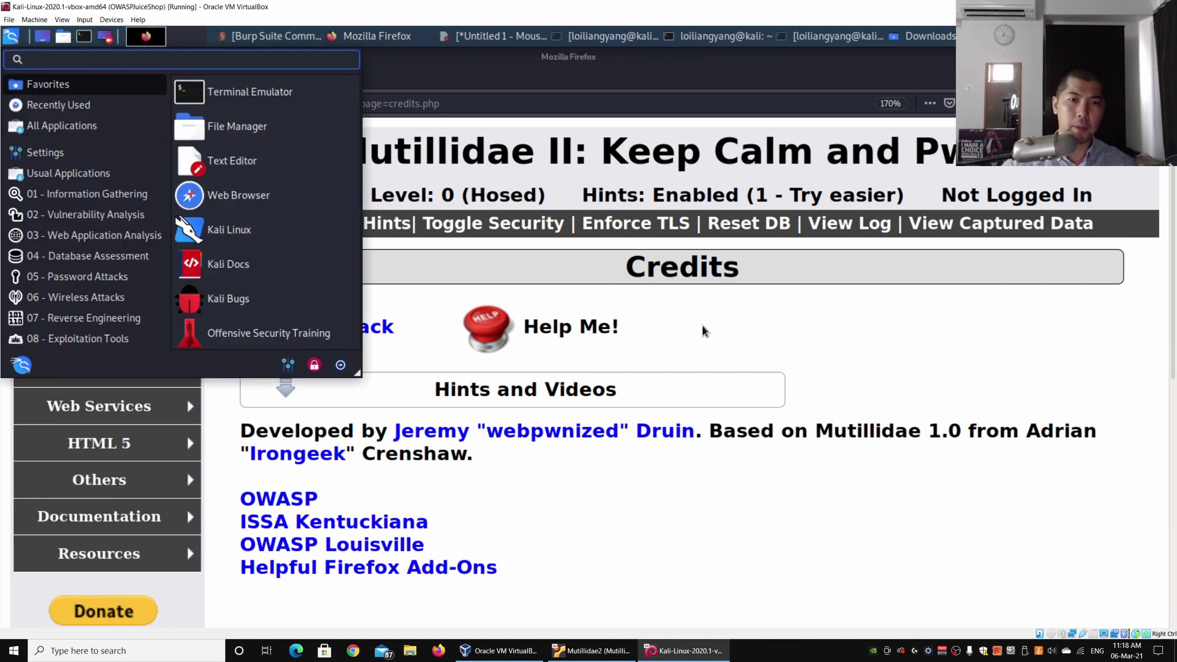
{"action": "key", "text": "super"}
{"action": "key", "text": "super"}
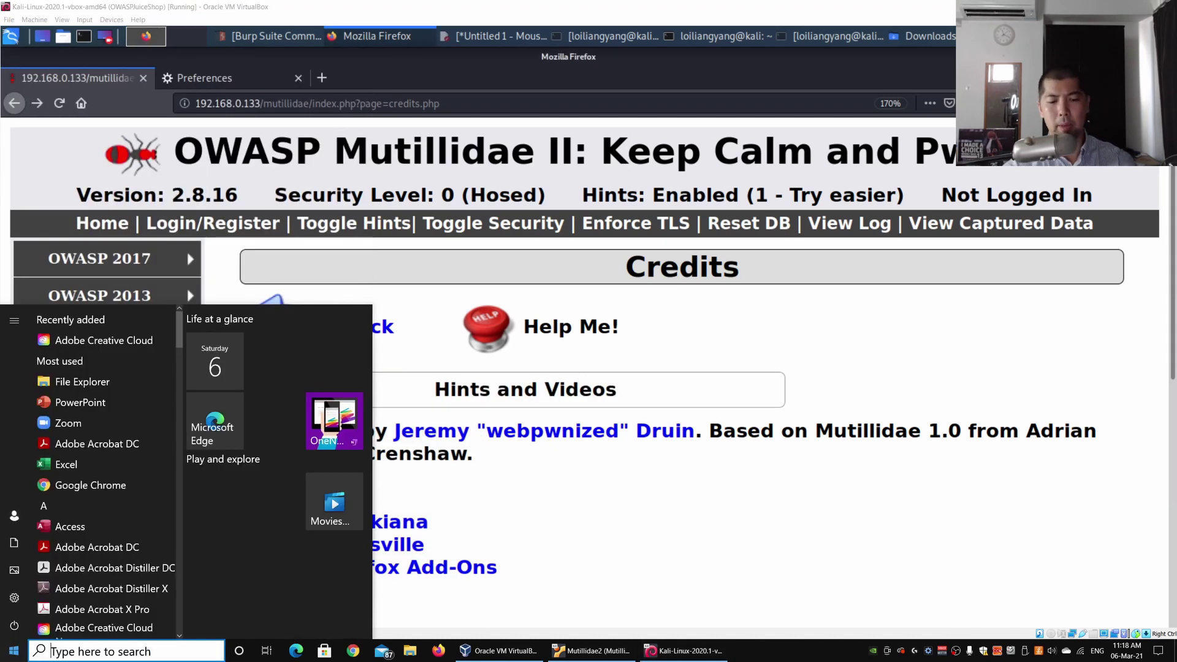
{"action": "key", "text": "super+plus"}
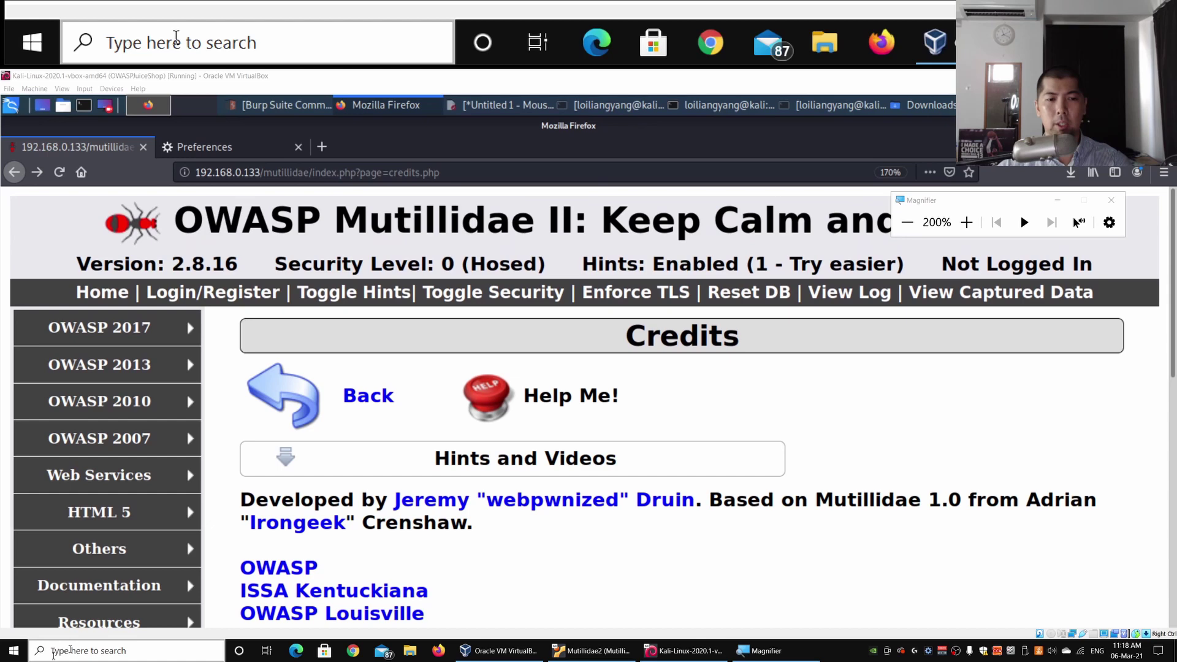
{"action": "scroll", "coordinate": [267, 376], "scroll_direction": "down", "scroll_amount": 3}
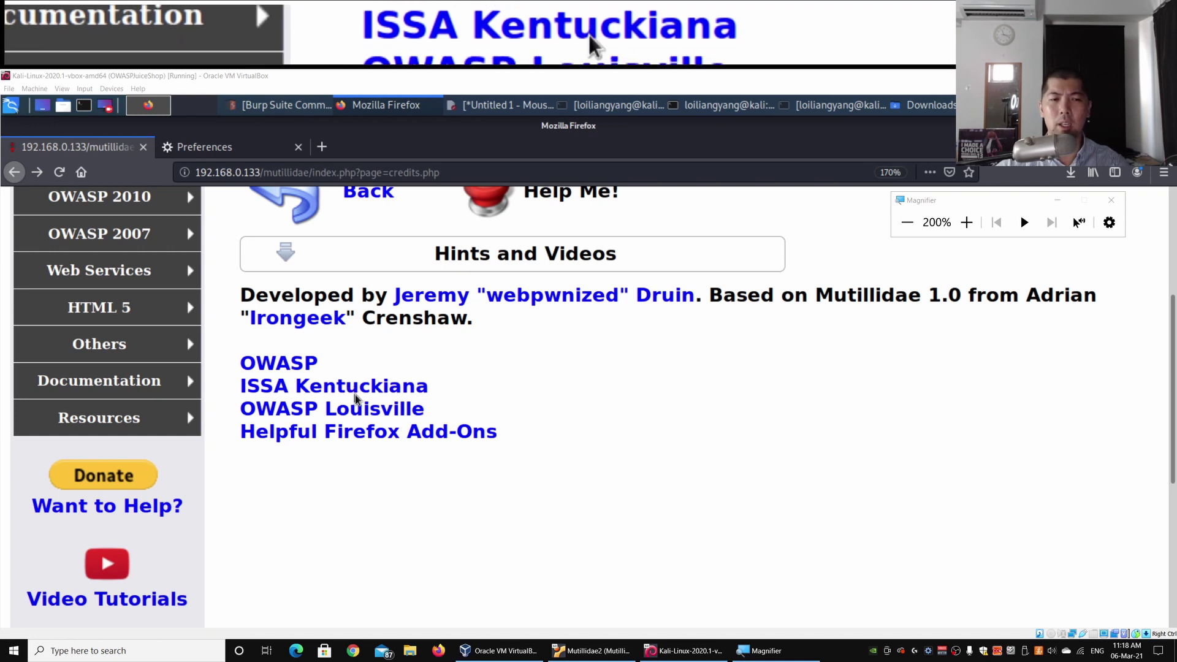
{"action": "right_click", "coordinate": [291, 367]}
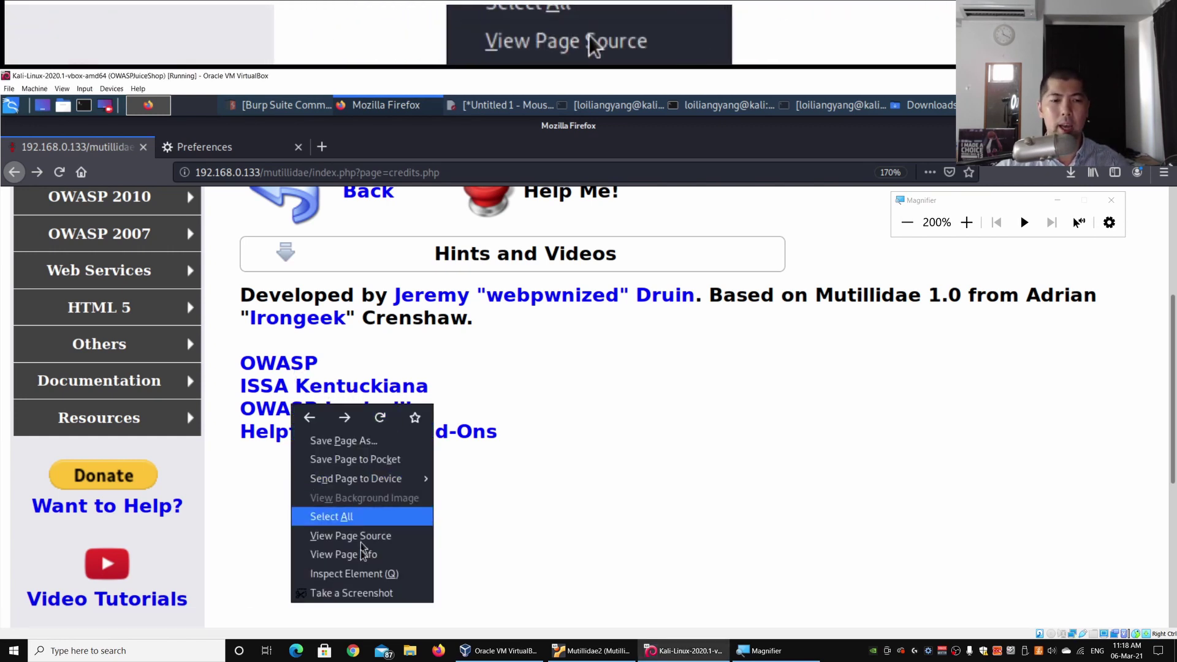
{"action": "left_click", "coordinate": [361, 581]}
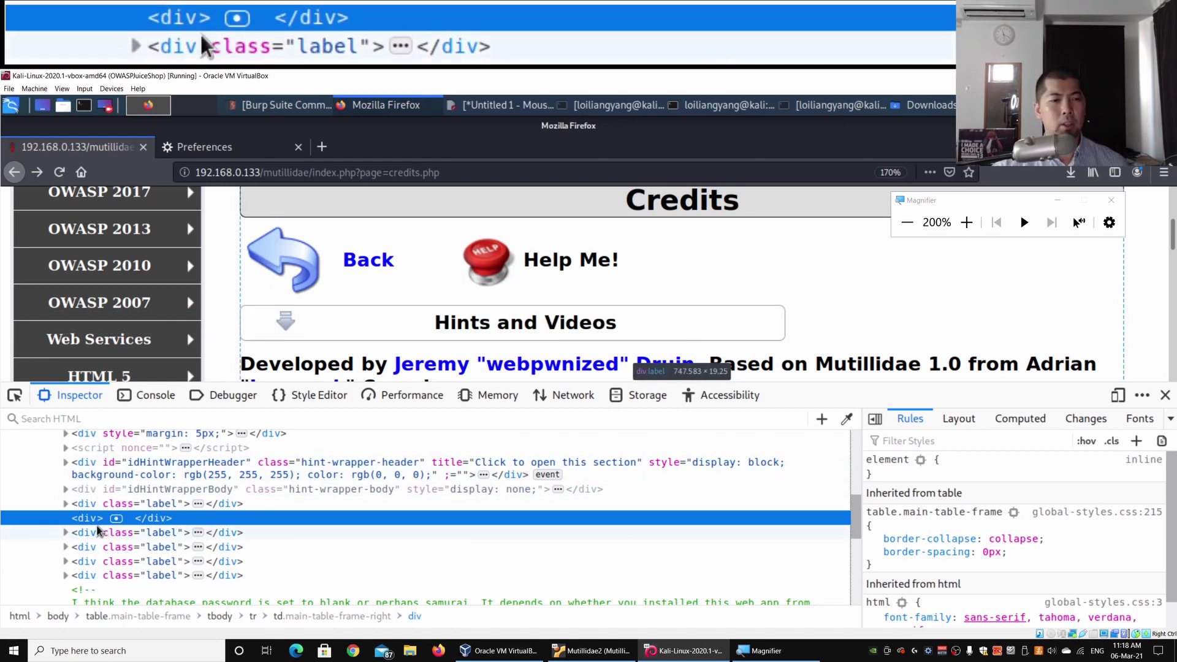
{"action": "scroll", "coordinate": [411, 346], "scroll_direction": "down", "scroll_amount": 3}
{"action": "right_click", "coordinate": [279, 224]}
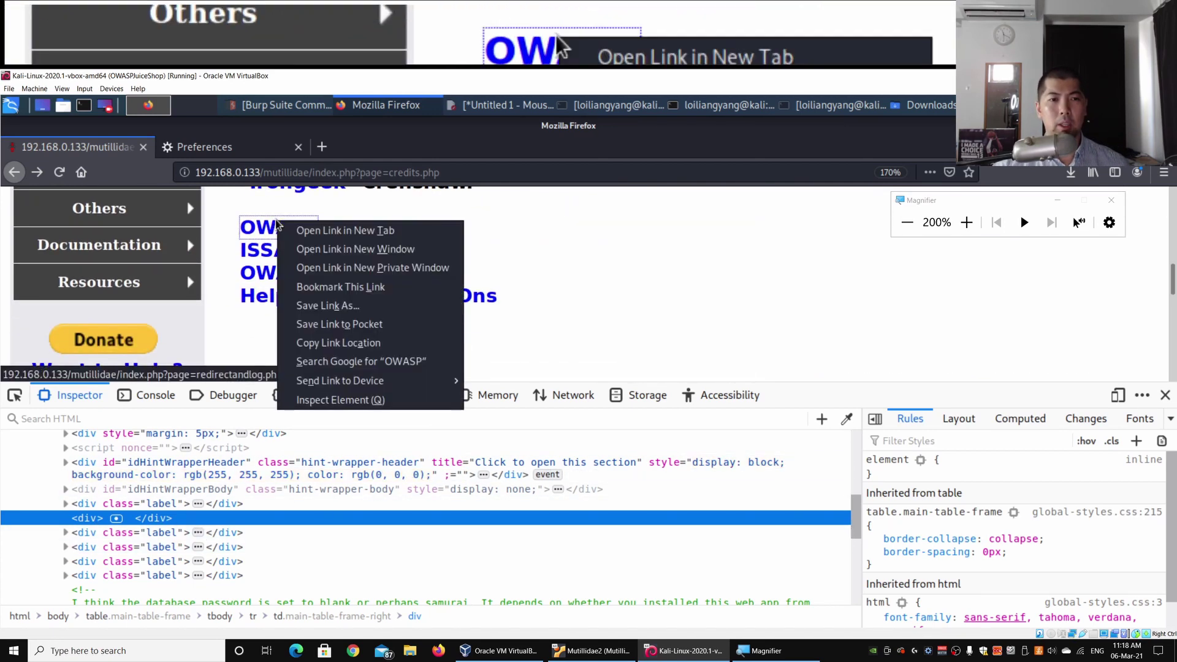
{"action": "left_click", "coordinate": [379, 400]}
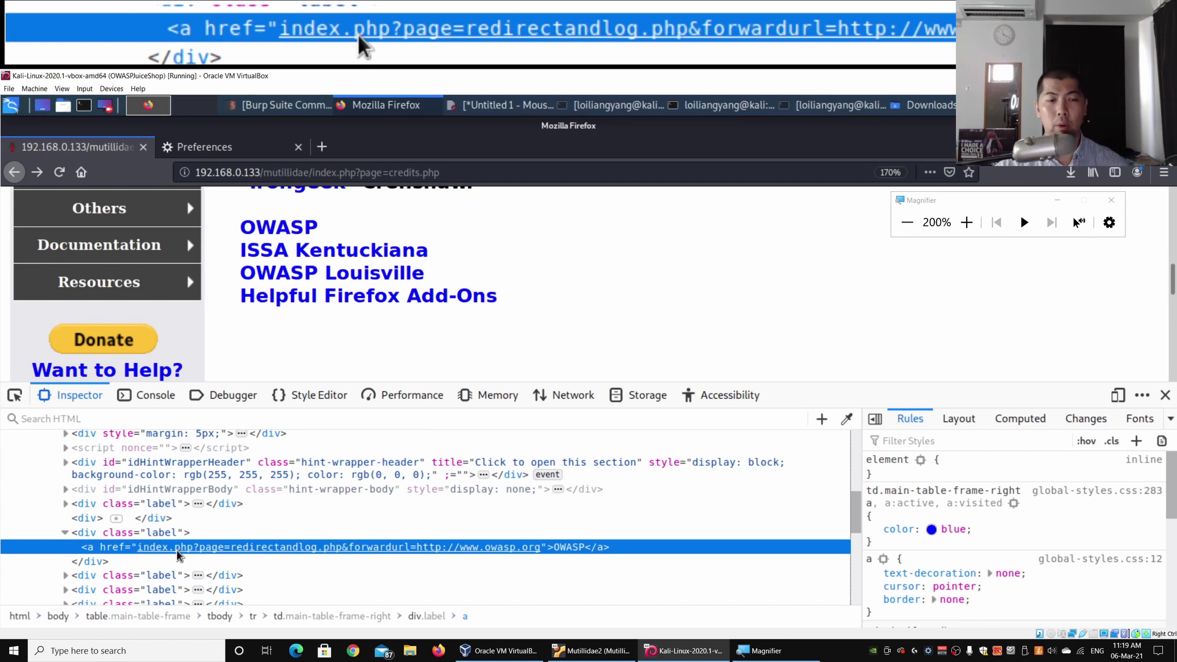
Step: Copy the link's redirectandlog forwardurl address and paste it over index.php?page=credits.php in the URL bar
{"action": "double_click", "coordinate": [138, 546]}
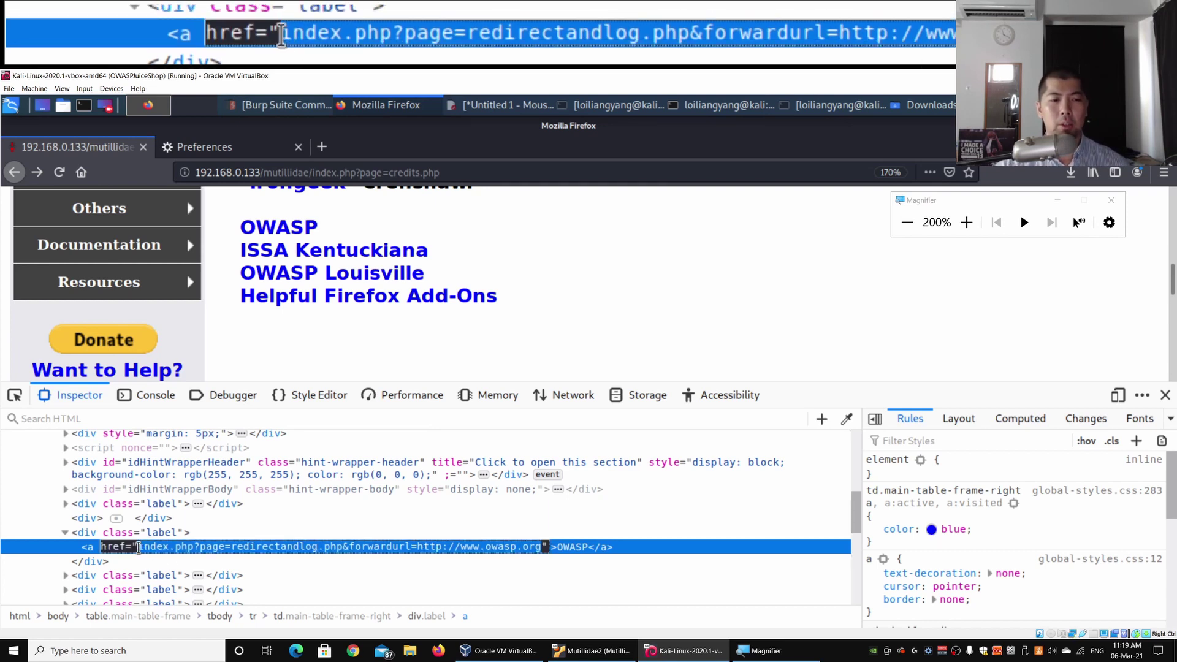
{"action": "left_click_drag", "start_coordinate": [139, 547], "coordinate": [539, 547]}
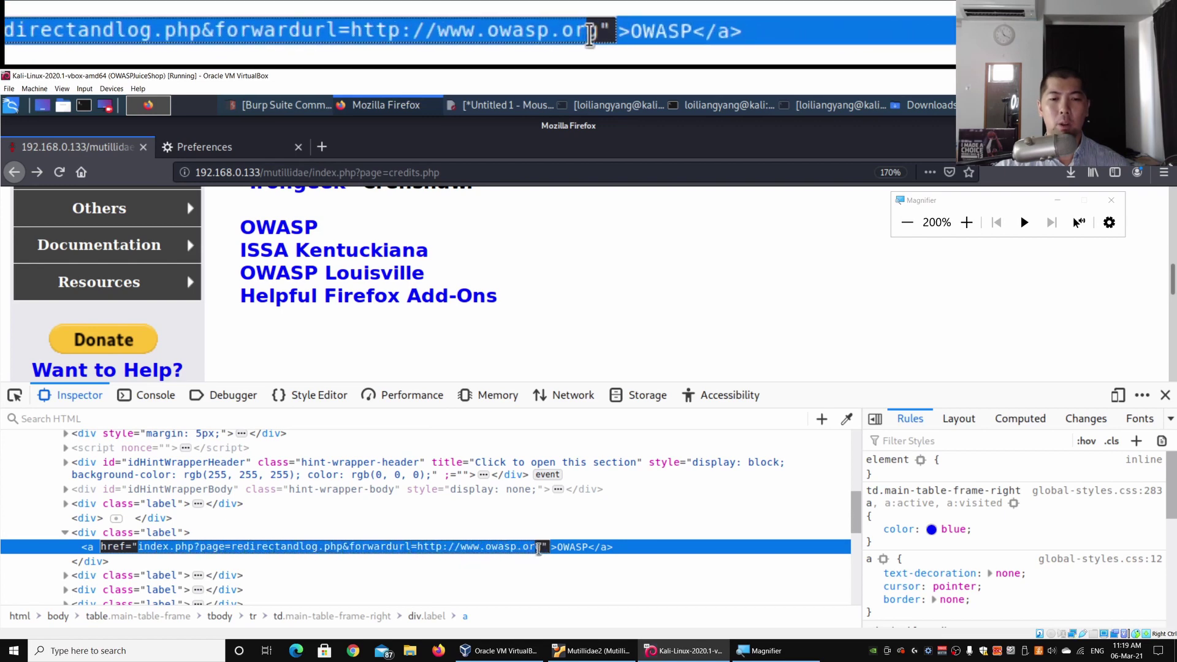
{"action": "right_click", "coordinate": [538, 547]}
{"action": "left_click", "coordinate": [567, 480]}
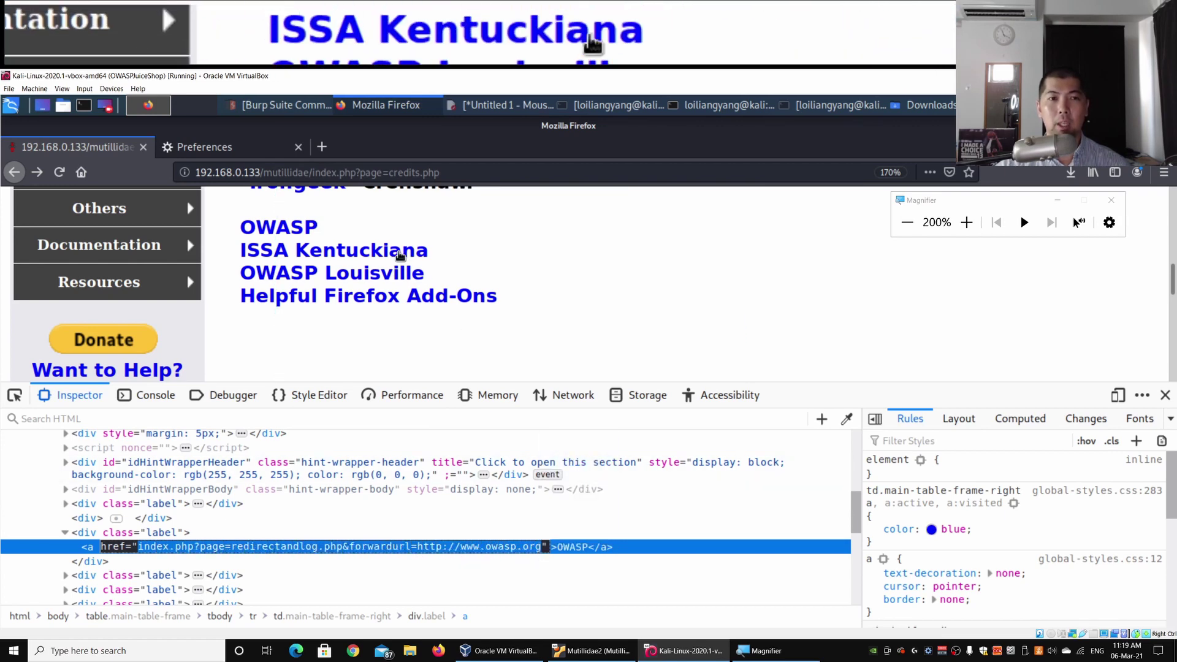
{"action": "left_click_drag", "start_coordinate": [313, 172], "coordinate": [515, 165]}
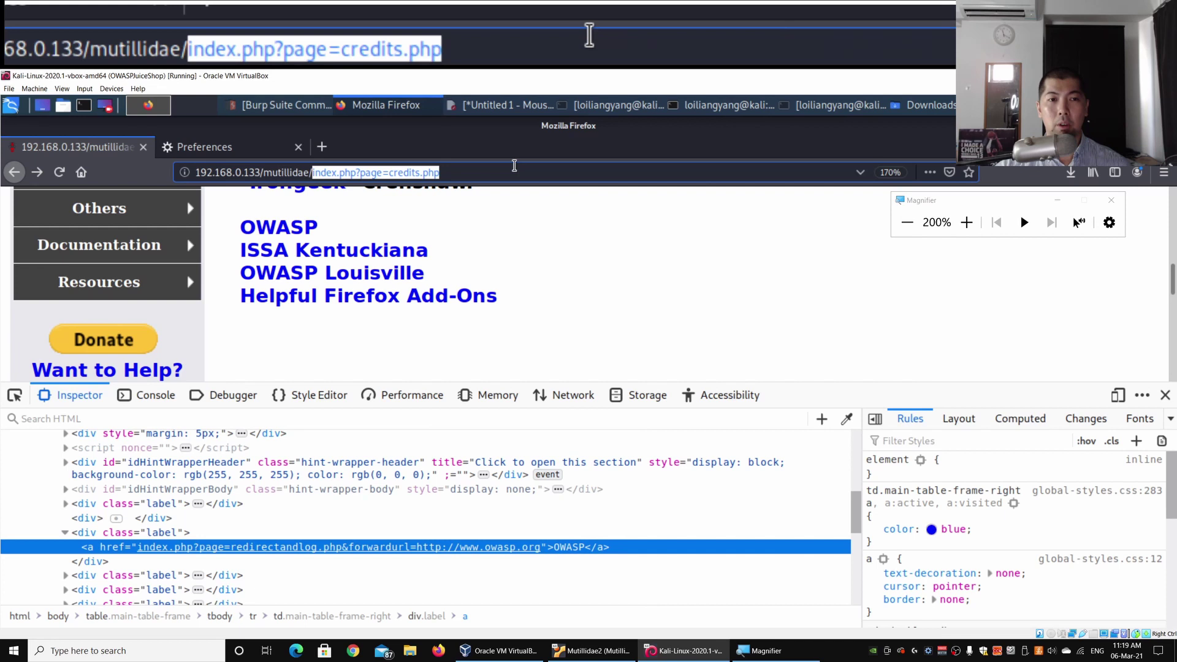
{"action": "key", "text": "ctrl+v"}
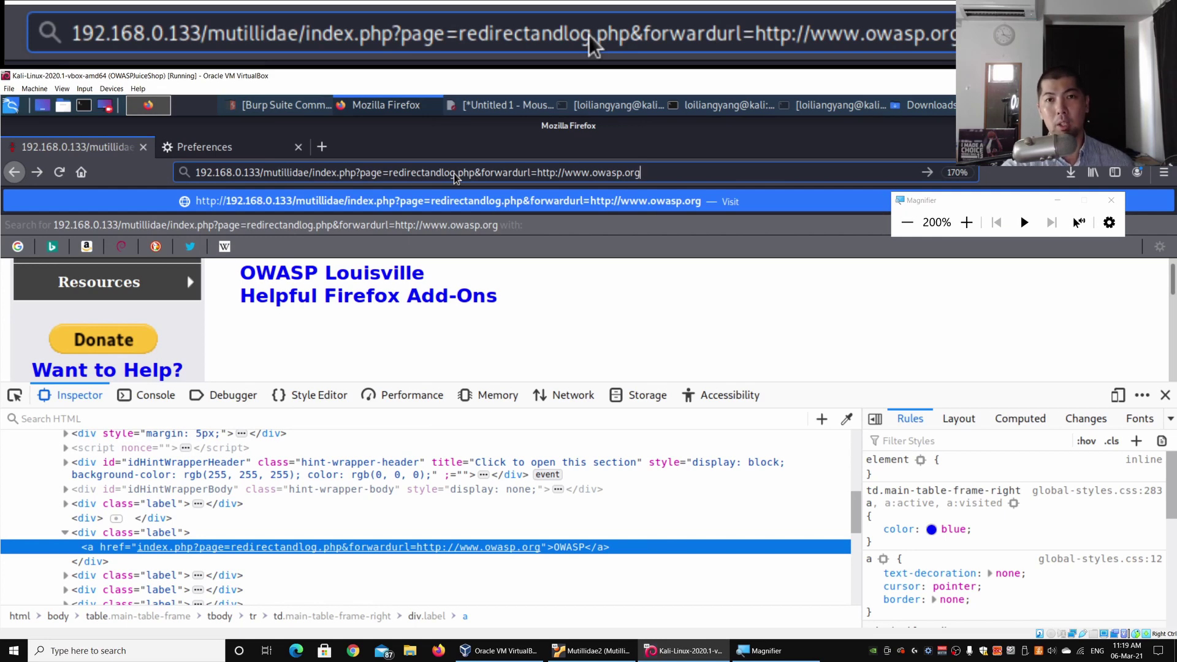
Step: Load the redirect URL, confirm it lands on owasp.org, then go back to Credits
{"action": "key", "text": "Return"}
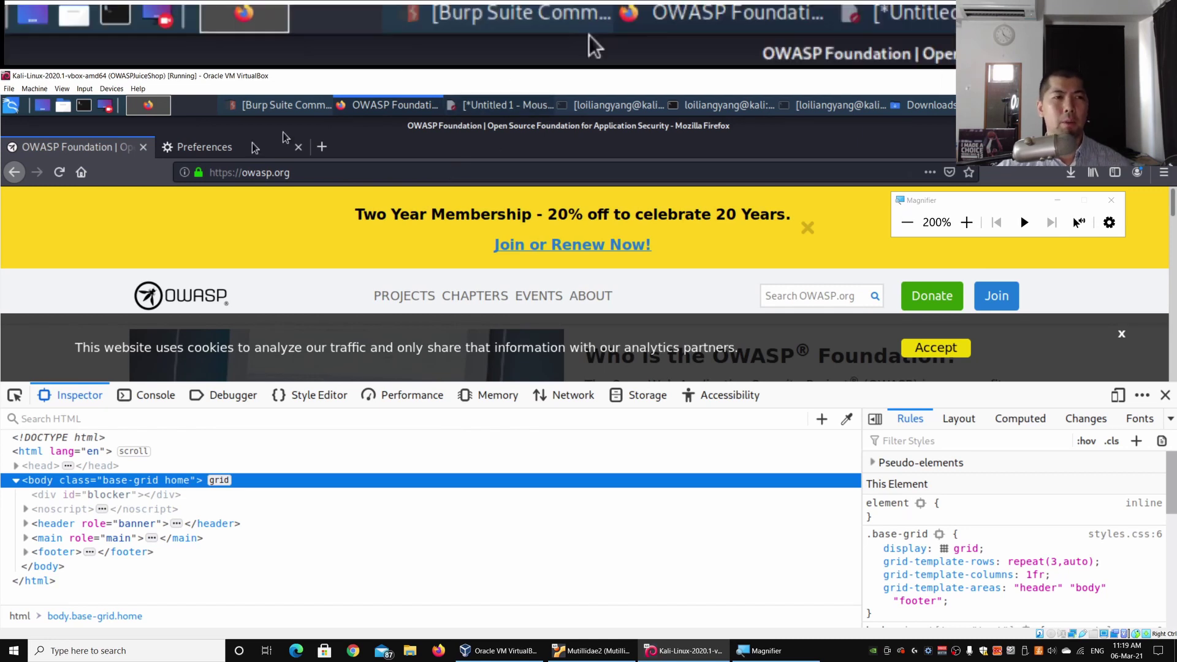
{"action": "left_click", "coordinate": [12, 174]}
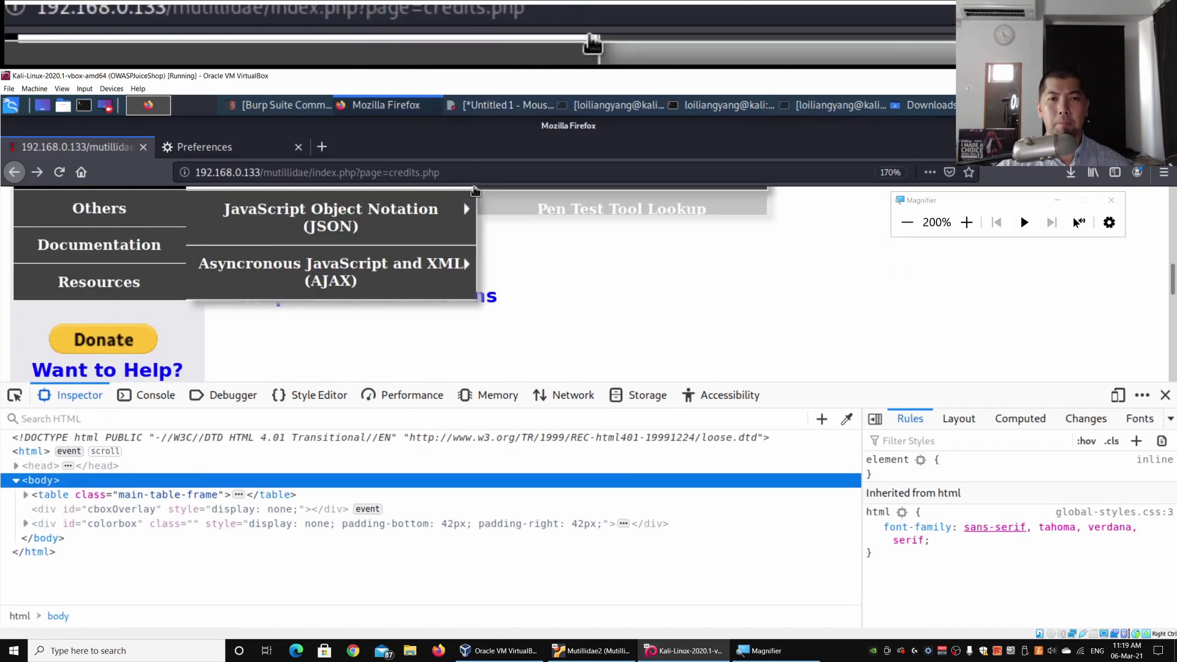
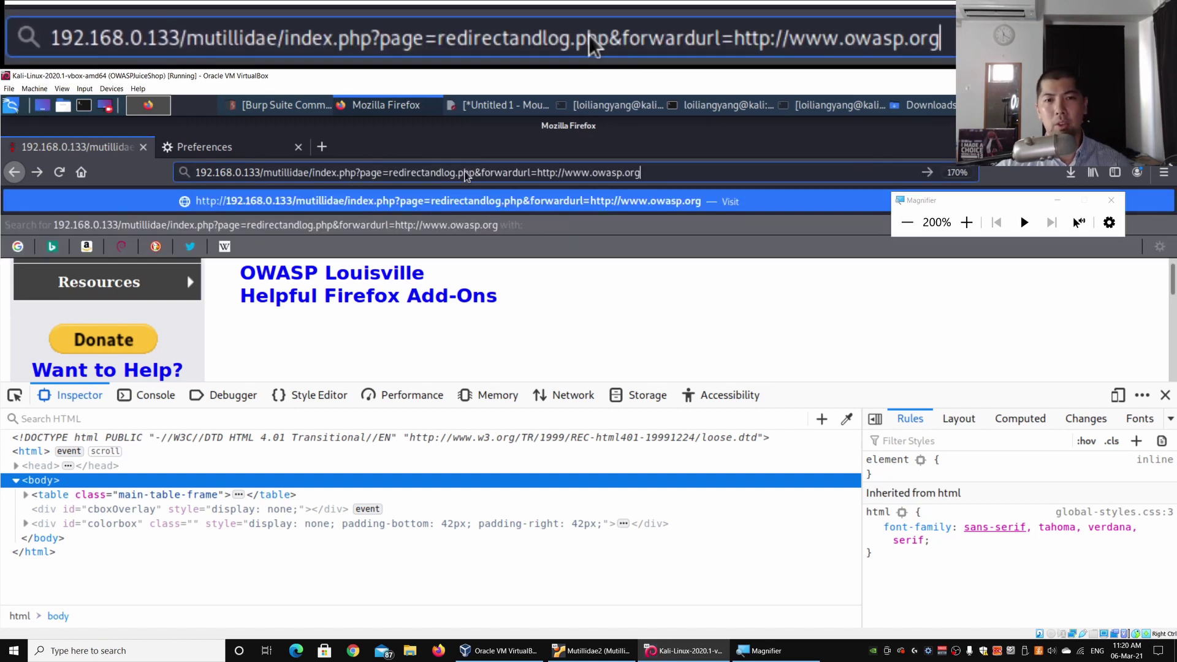
{"action": "key", "text": "BackSpace"}
{"action": "key", "text": "BackSpace"}
{"action": "key", "text": "BackSpace"}
{"action": "key", "text": "BackSpace"}
{"action": "key", "text": "BackSpace"}
{"action": "key", "text": "BackSpace"}
{"action": "key", "text": "BackSpace"}
{"action": "key", "text": "BackSpace"}
{"action": "key", "text": "BackSpace"}
{"action": "key", "text": "BackSpace"}
{"action": "key", "text": "BackSpace"}
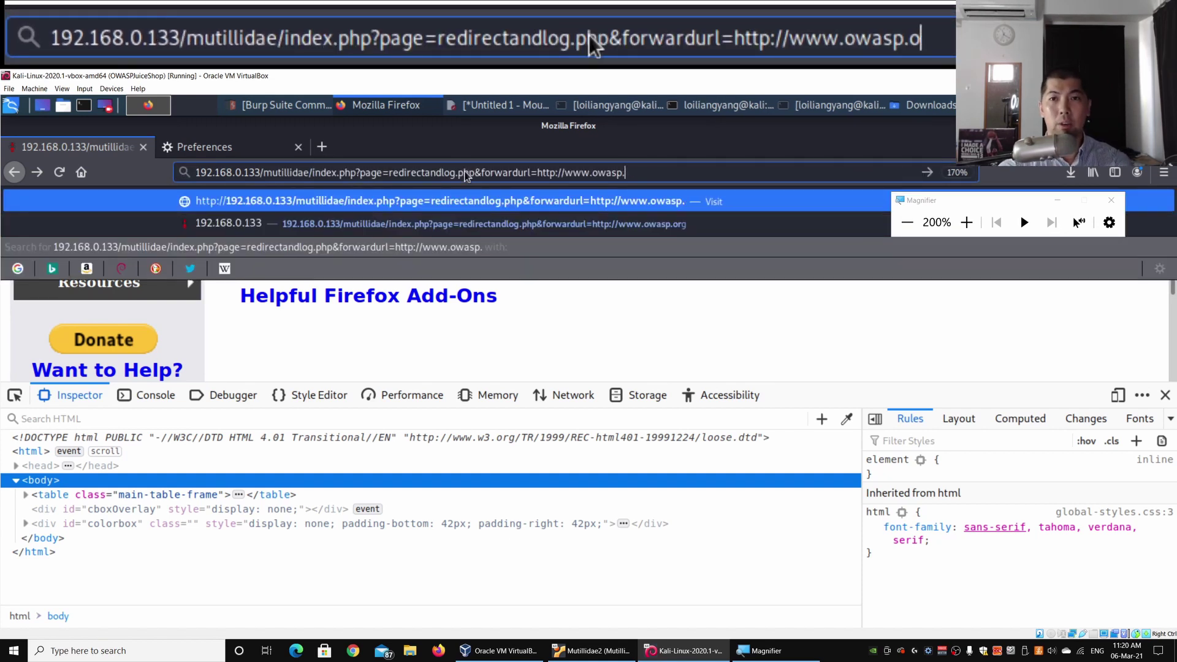
{"action": "key", "text": "BackSpace"}
{"action": "key", "text": "BackSpace"}
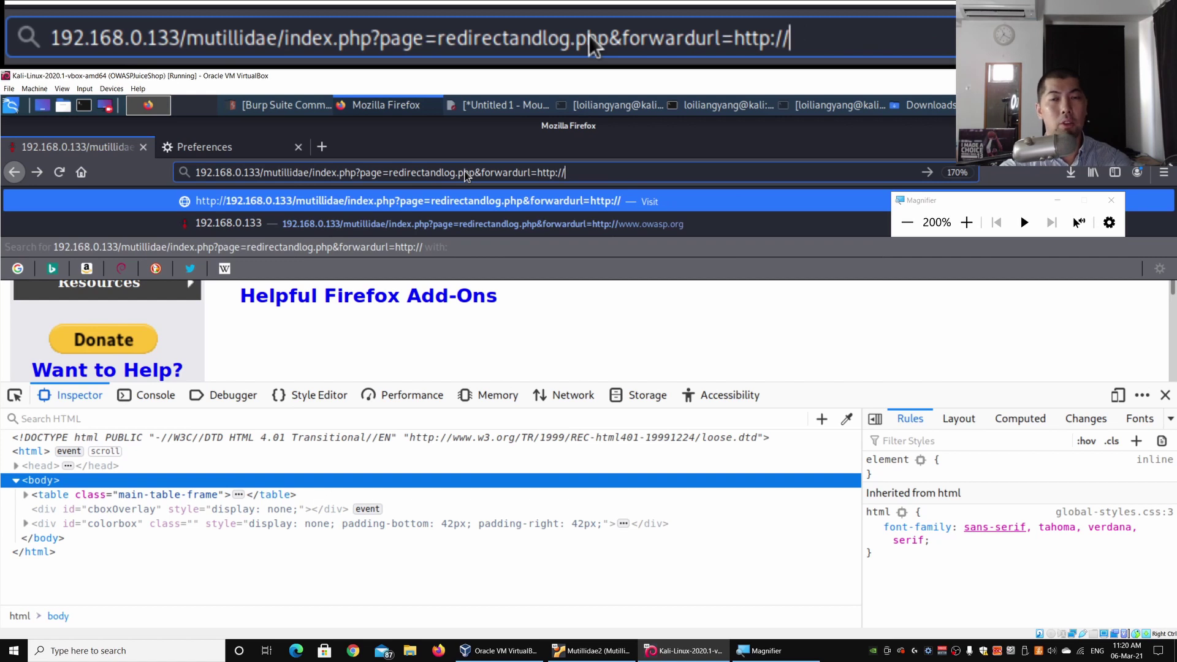
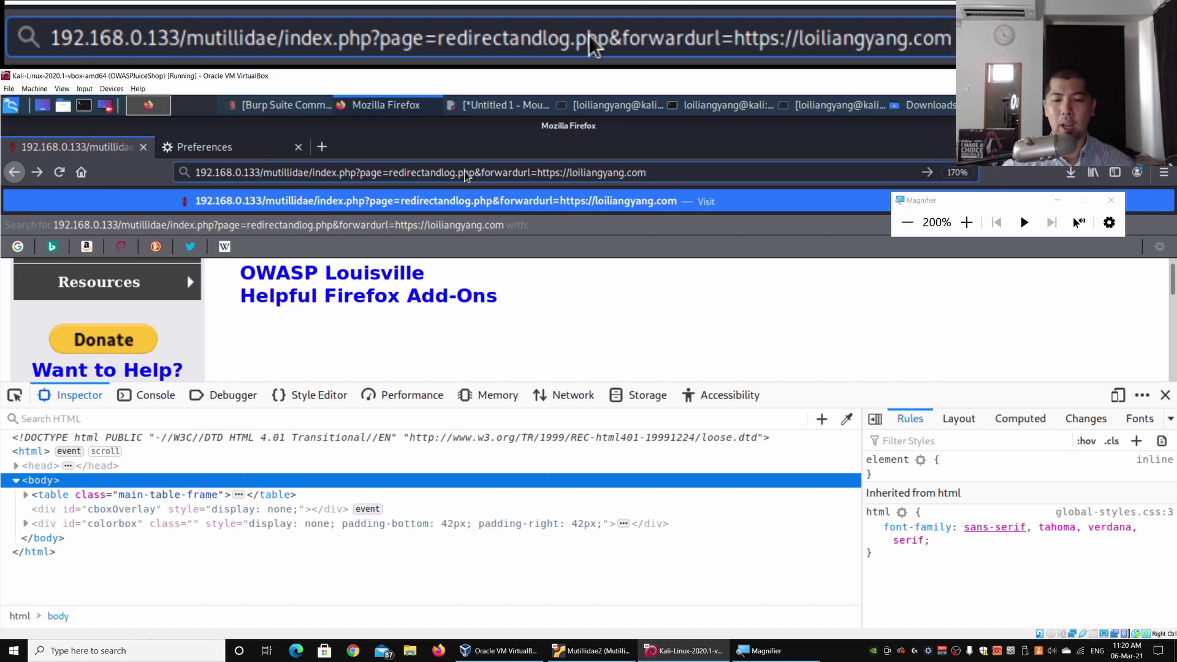
Step: Load the redirectandlog URL so the browser forwards to loiliangyang.com
{"action": "key", "text": "Return"}
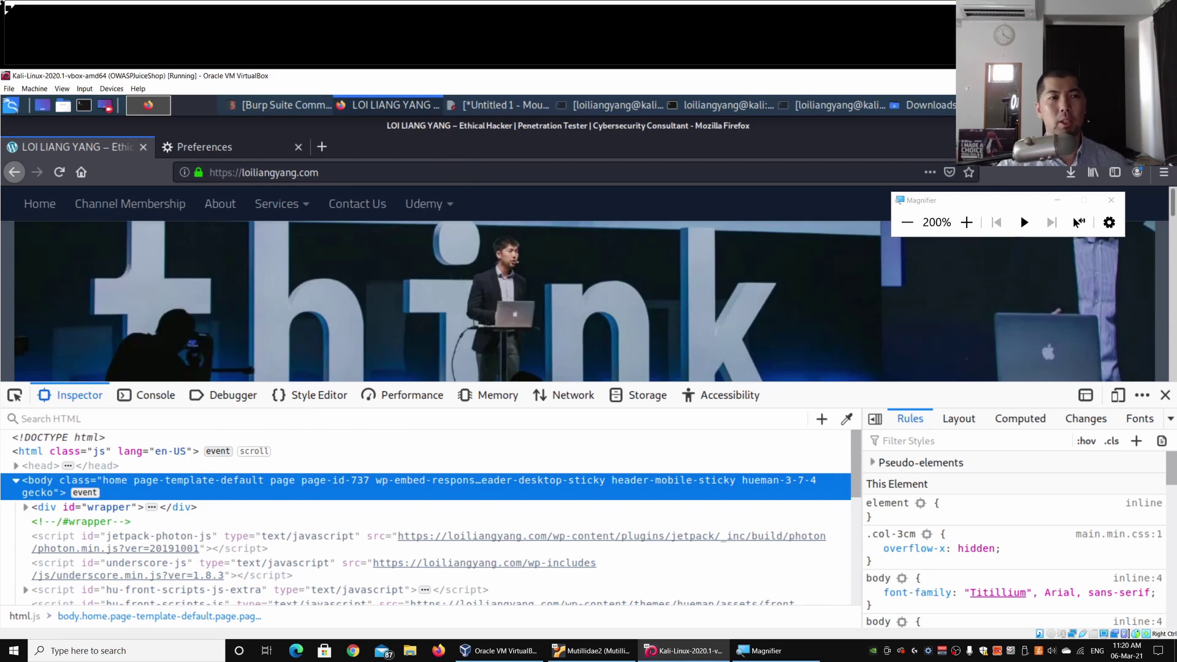
Step: Go back to the Mutillidae credits page and select 'index.php?page=credits.php' in the address bar
{"action": "left_click", "coordinate": [14, 172]}
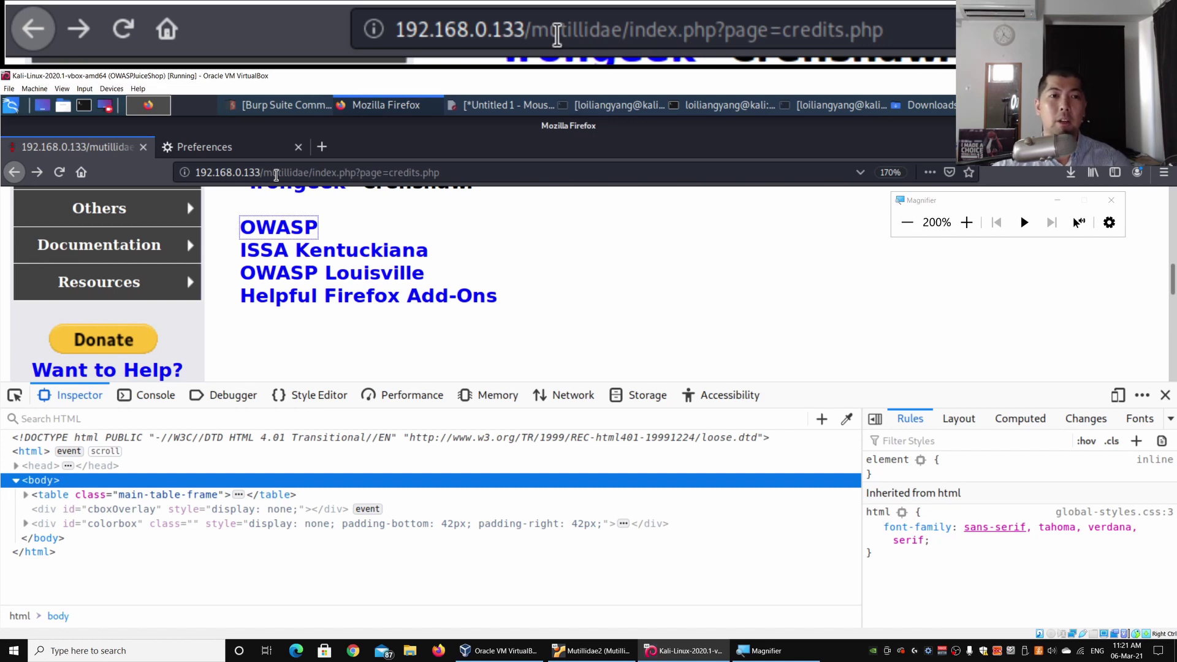
{"action": "left_click_drag", "start_coordinate": [313, 173], "coordinate": [496, 169]}
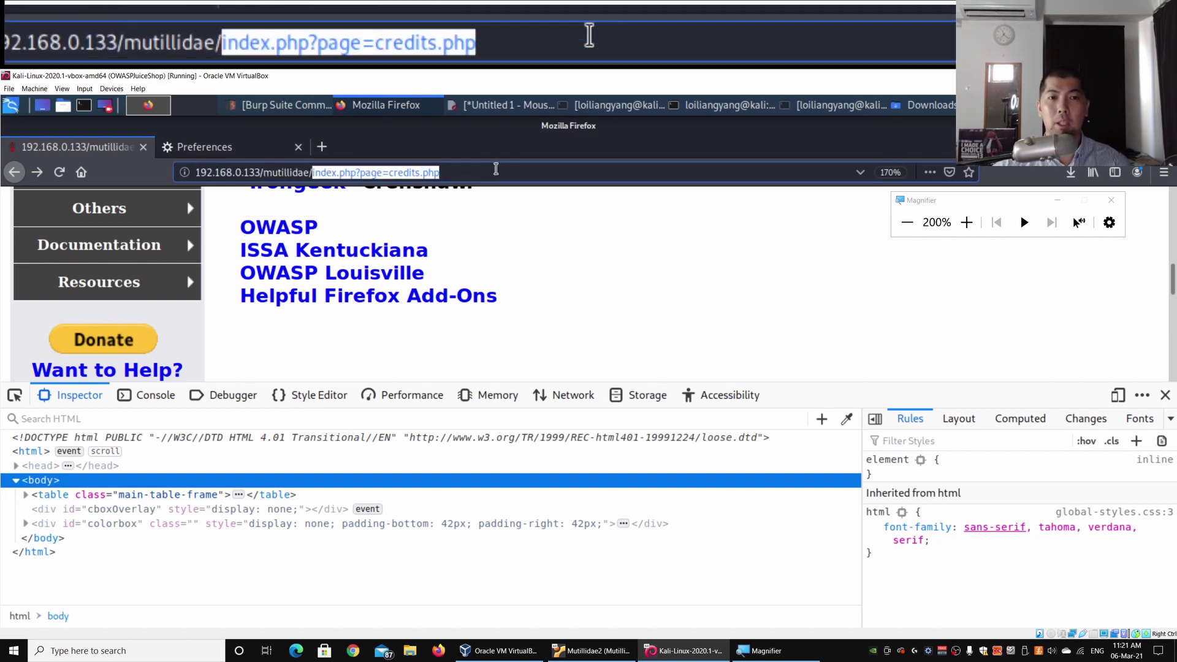